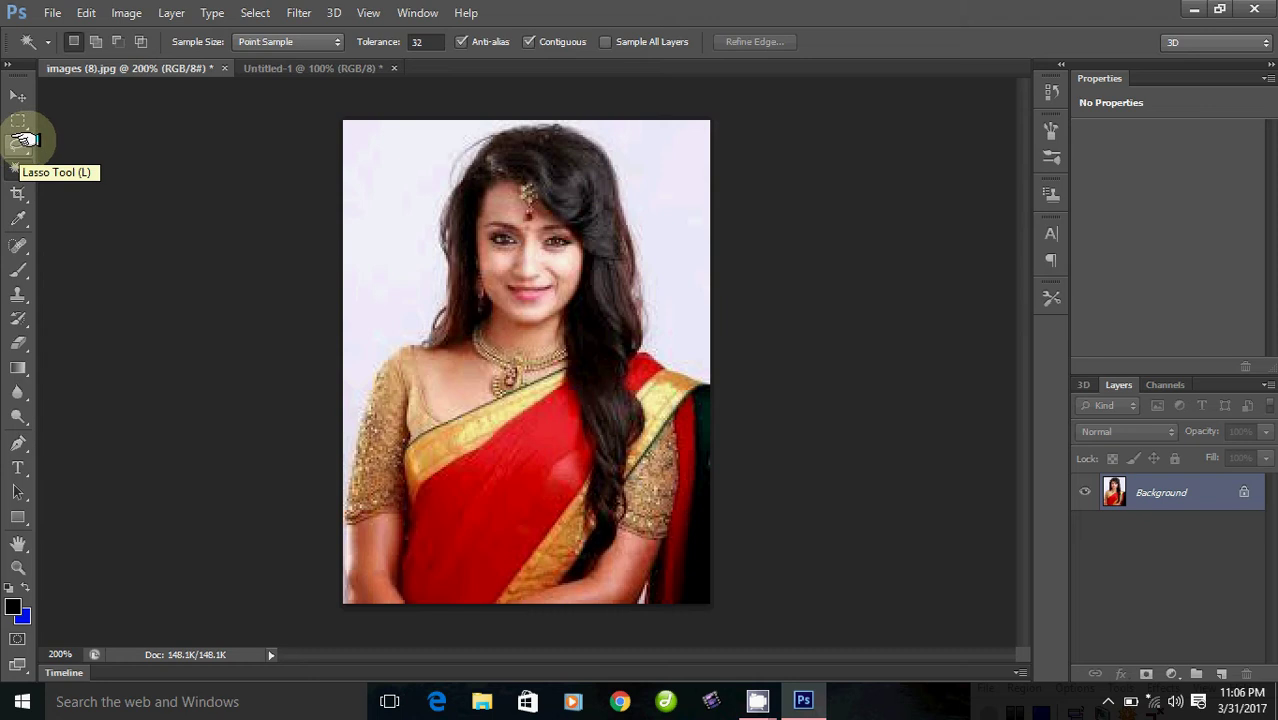
Step: Show the selection tool flyout listing Quick Selection Tool and Magic Wand Tool
left_click(20, 170)
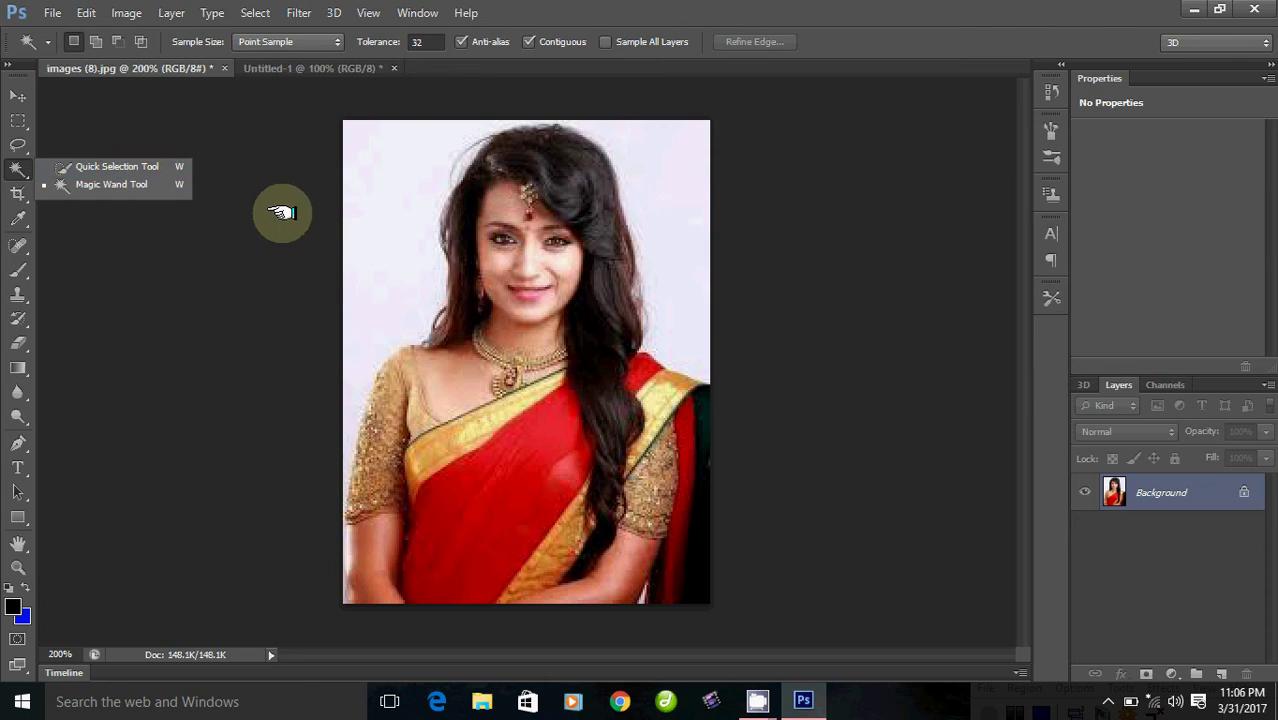
Step: Select the woman's hair and upper body with the Quick Selection Tool
left_click(127, 165)
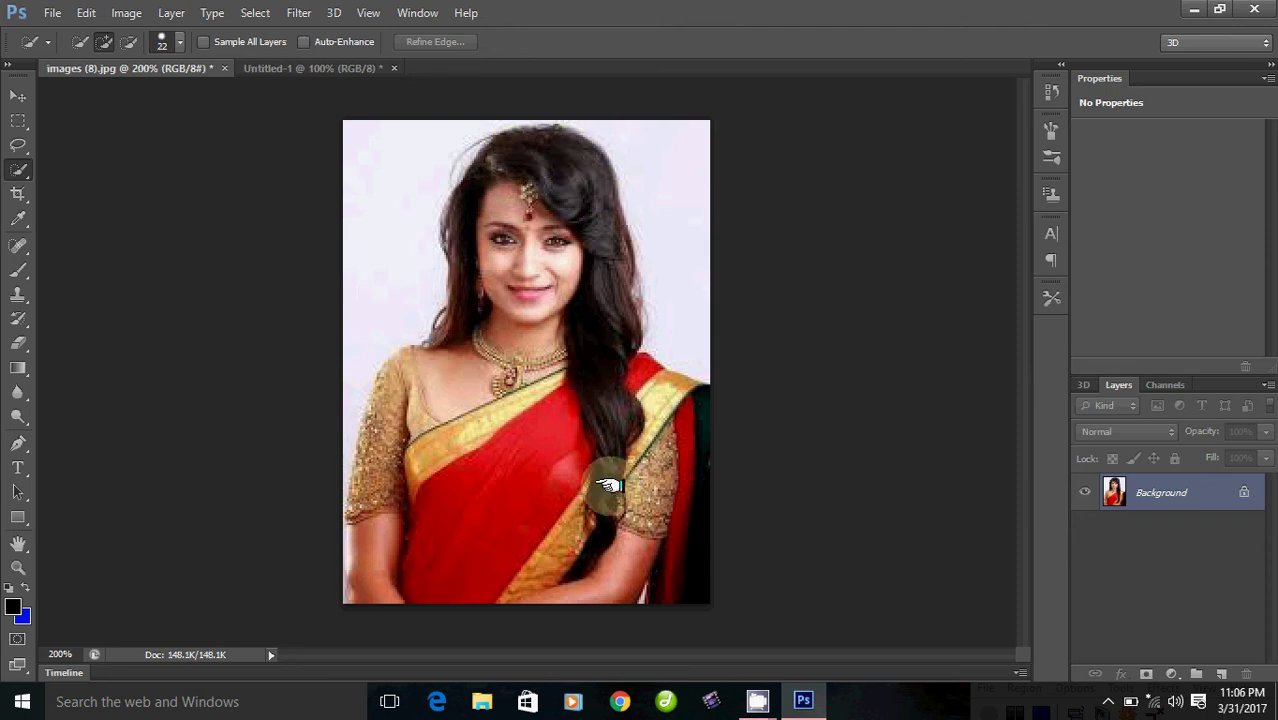
mouse_move(609, 486)
left_mouse_down()
mouse_move(602, 228)
mouse_move(565, 165)
mouse_move(531, 148)
mouse_move(513, 157)
mouse_move(491, 262)
mouse_move(568, 308)
mouse_move(512, 160)
mouse_move(528, 314)
mouse_move(502, 194)
mouse_move(448, 322)
mouse_move(515, 165)
mouse_move(571, 194)
mouse_move(613, 371)
mouse_move(608, 471)
mouse_move(623, 363)
mouse_move(528, 148)
mouse_move(495, 215)
mouse_move(471, 214)
mouse_move(551, 272)
left_mouse_up()
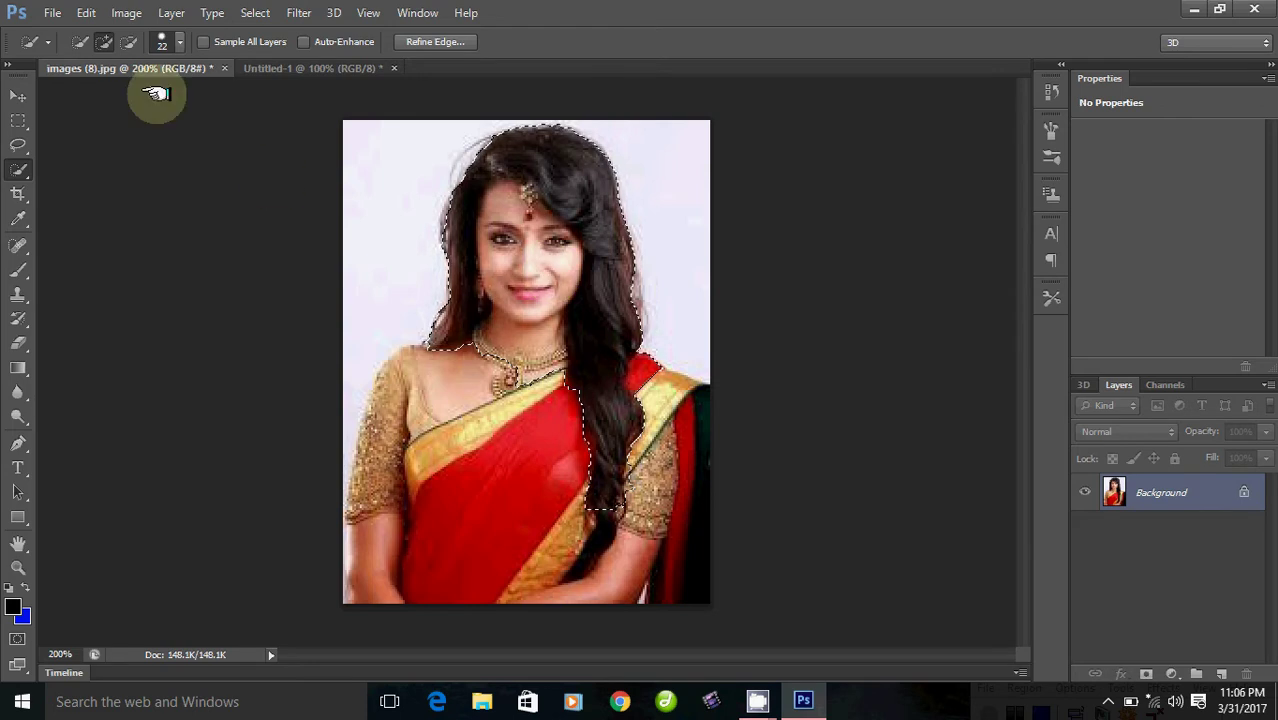
Step: Paste the woman cut-out into Untitled-1, zoom to 300%, then delete that pasted layer
left_click(285, 72)
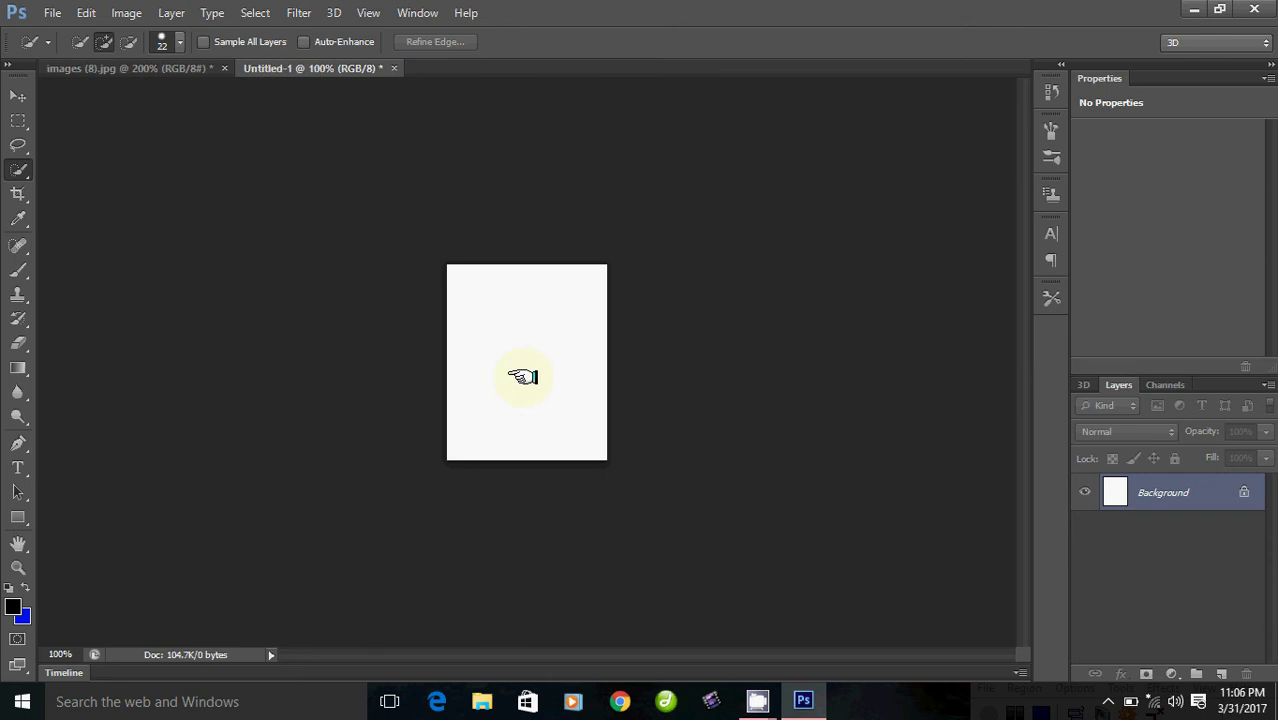
key("ctrl+v")
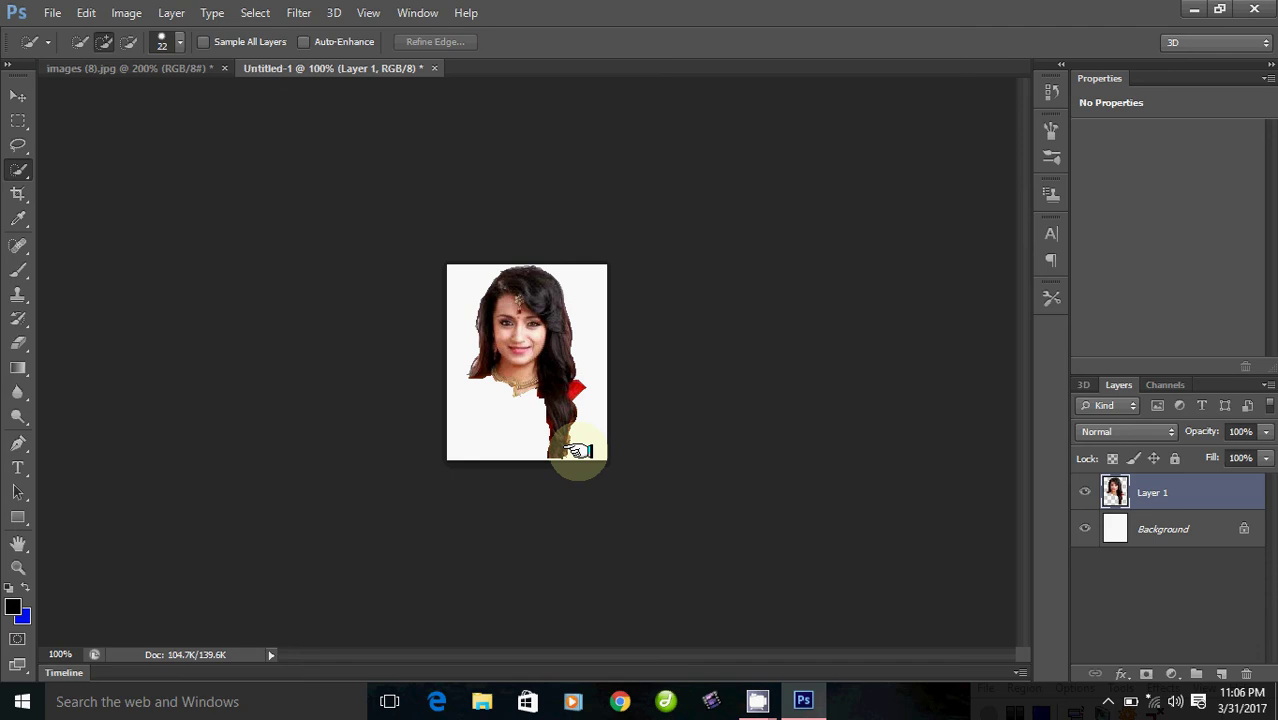
key("ctrl+plus")
key("ctrl+plus")
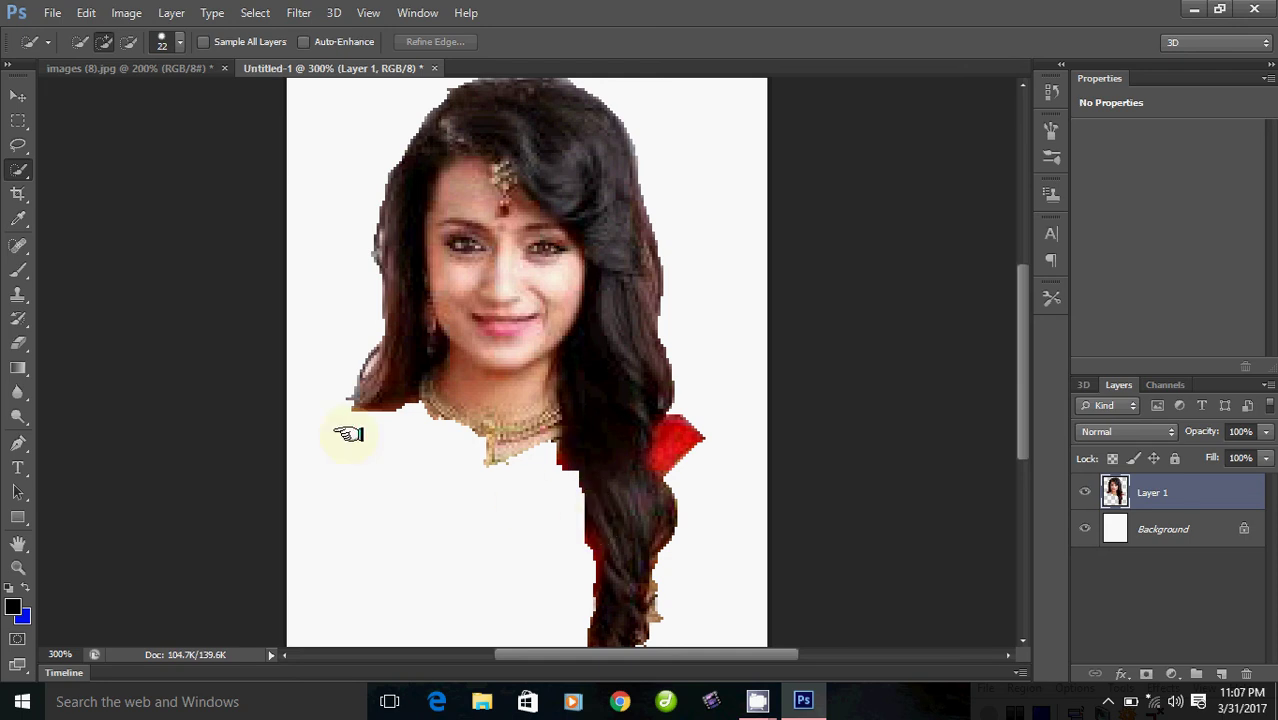
key("Delete")
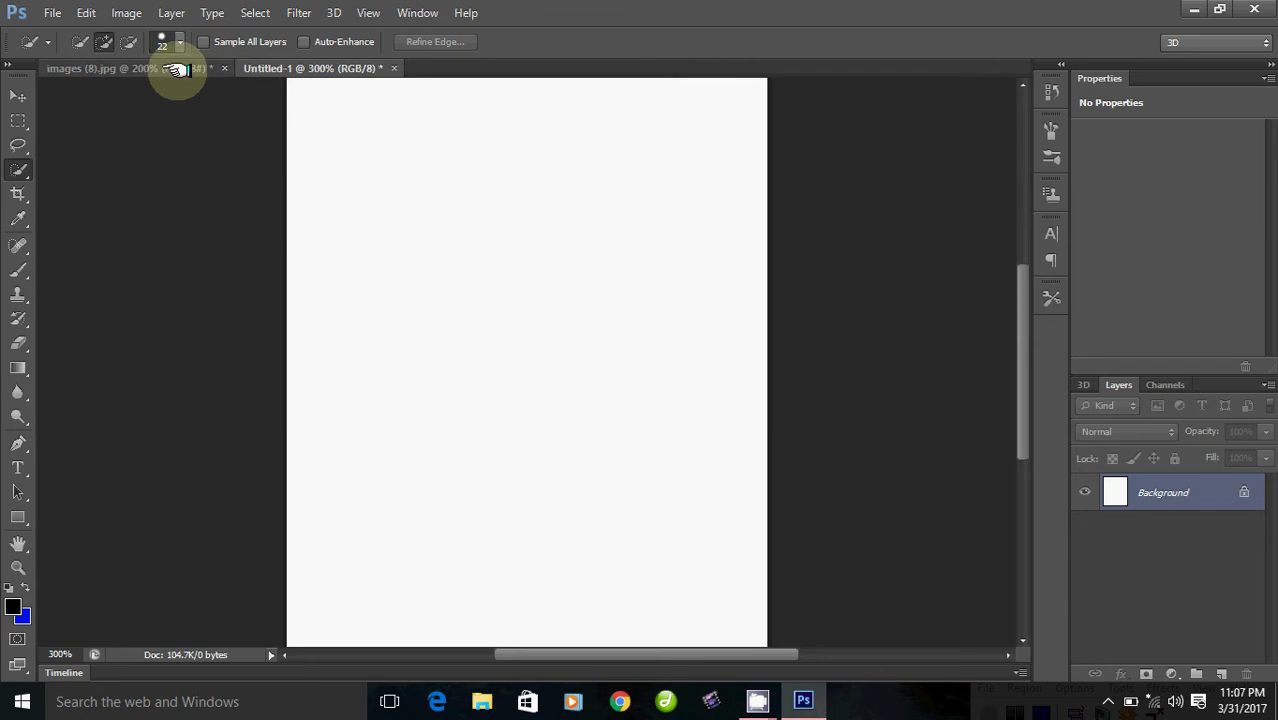
Step: Return to images (8).jpg with the Magic Wand Tool and clear the existing selection
left_click(175, 68)
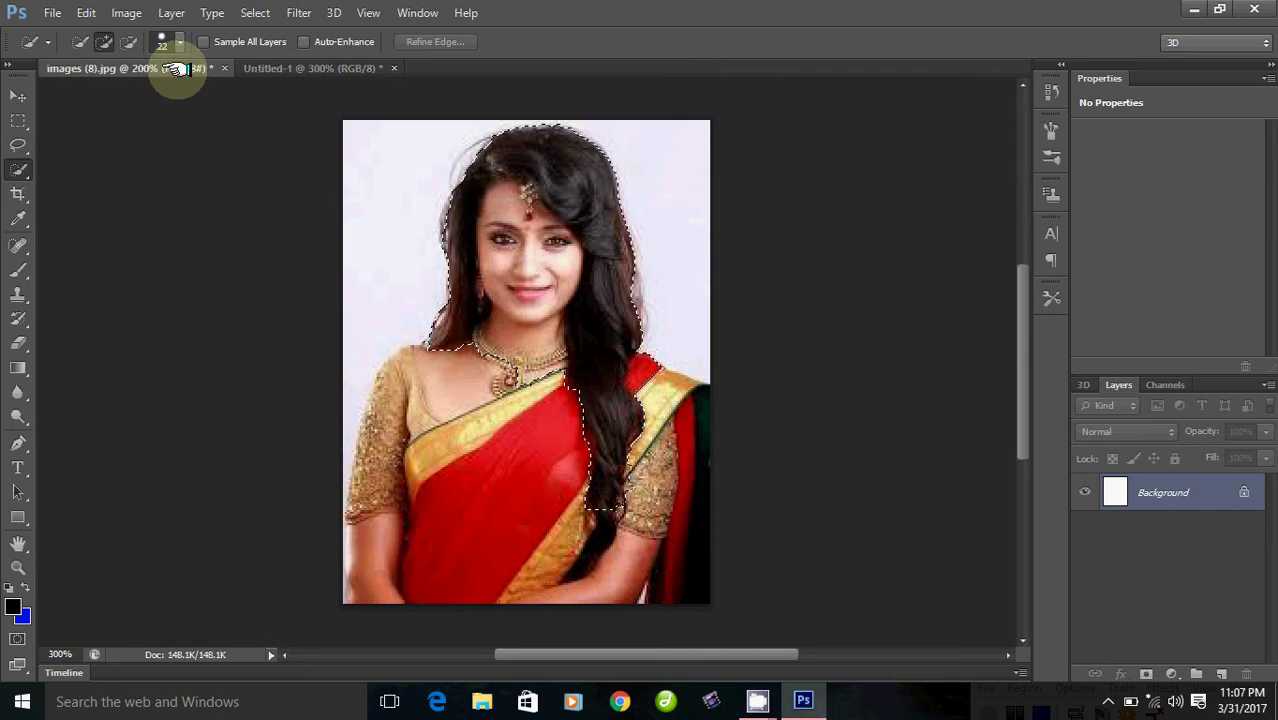
right_click(21, 166)
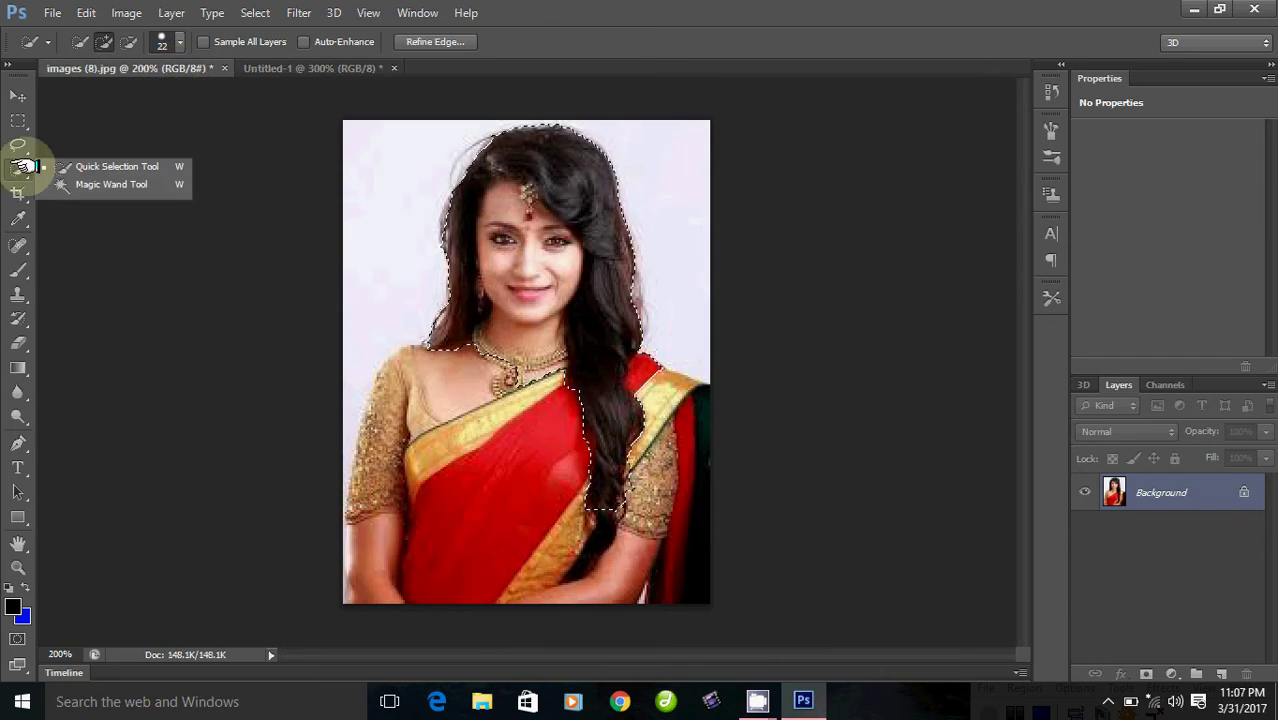
left_click(112, 185)
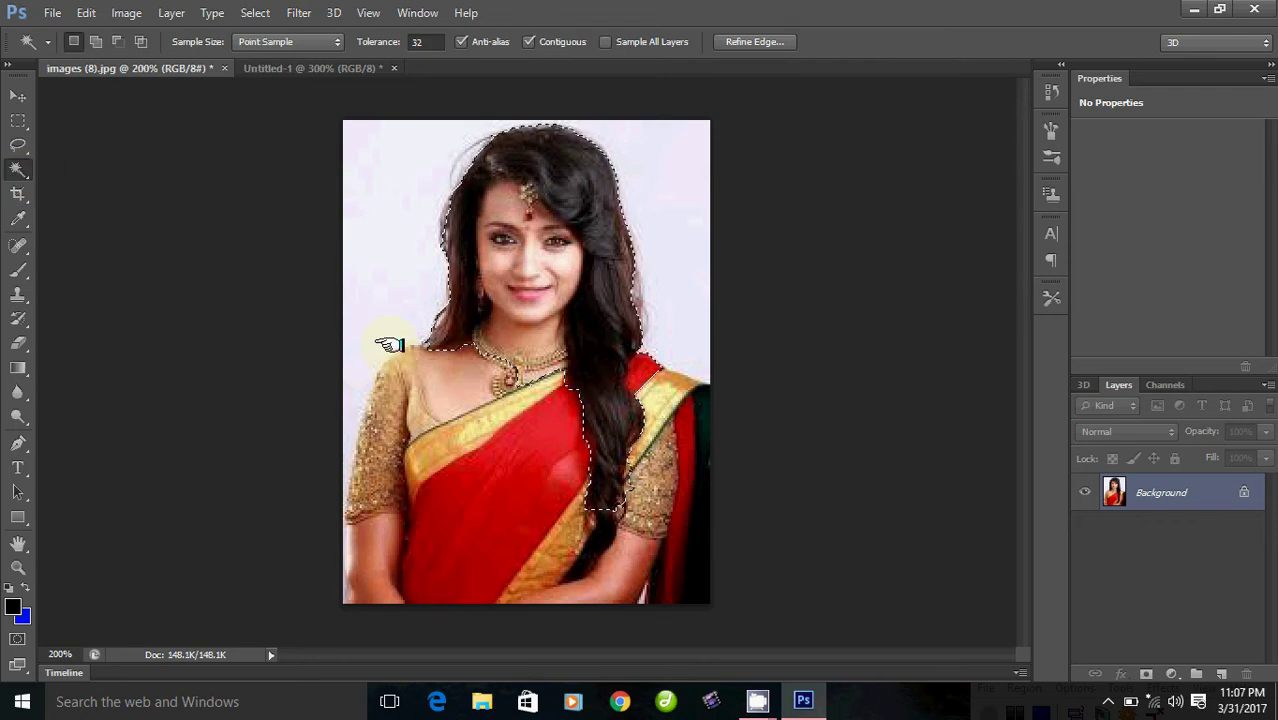
key("ctrl+d")
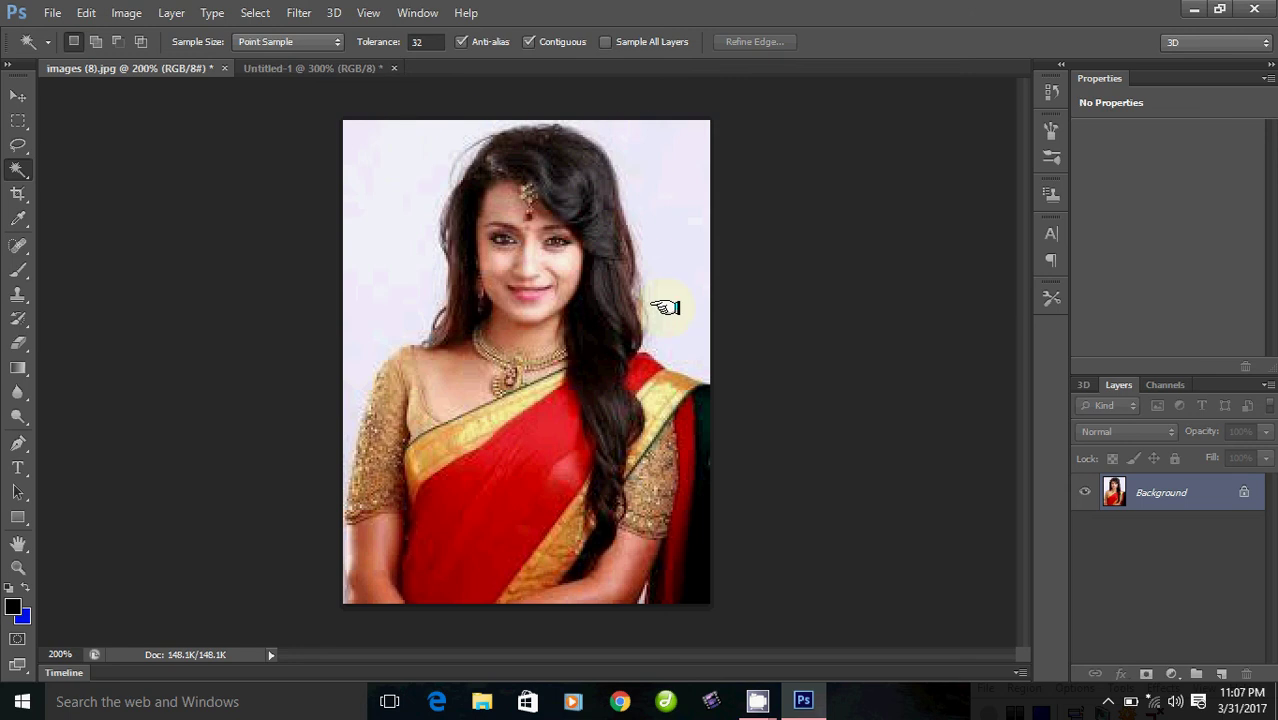
Step: Select the light background with the Magic Wand, adding the strip near the left arm
right_click(18, 163)
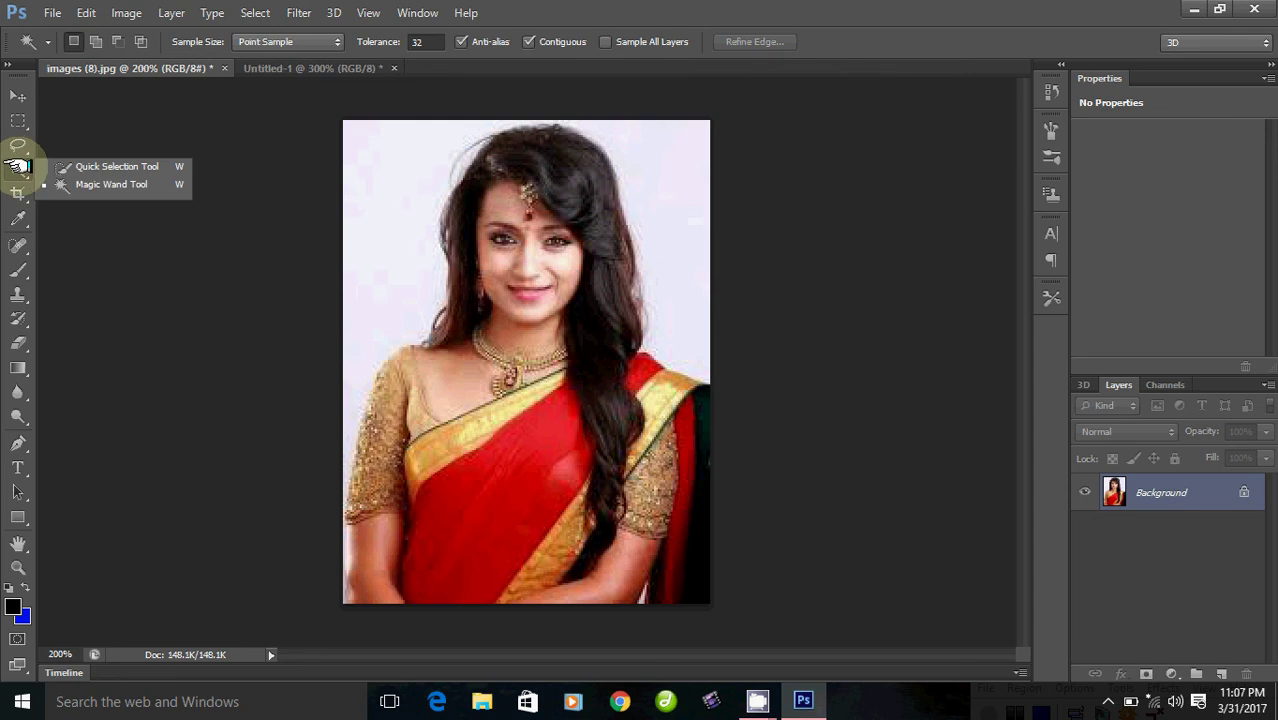
left_click(145, 184)
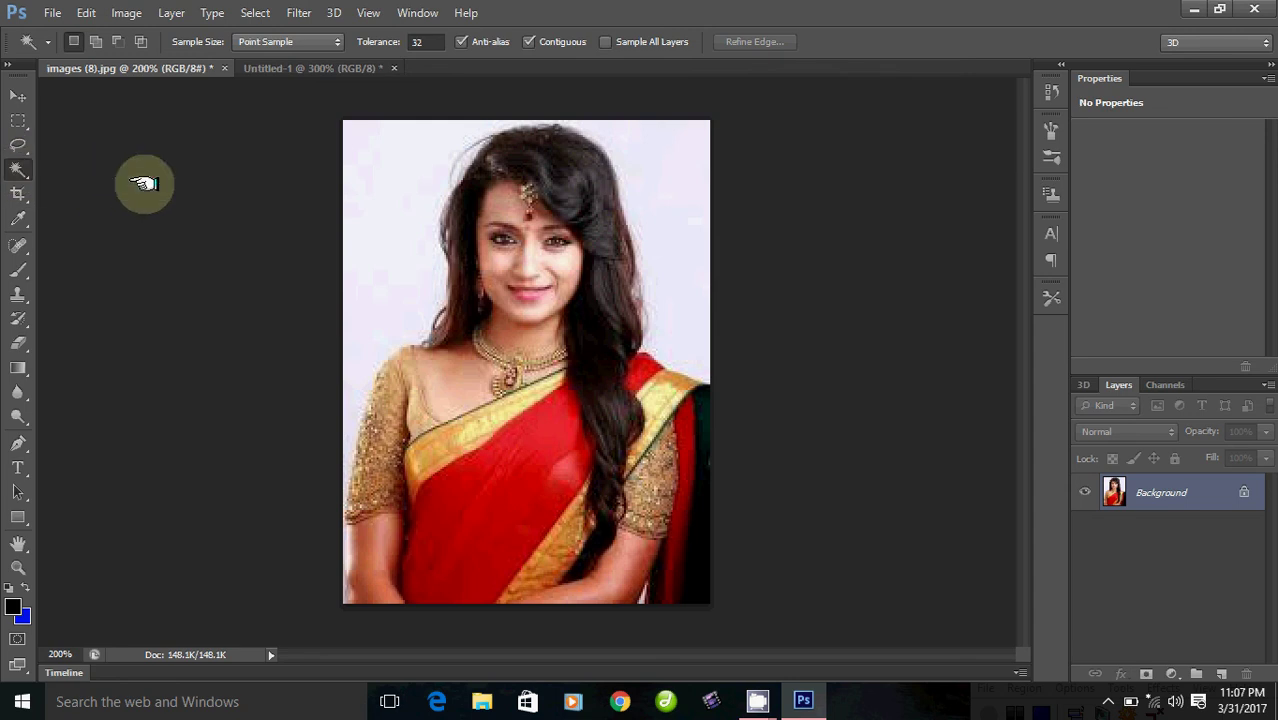
left_click(364, 185)
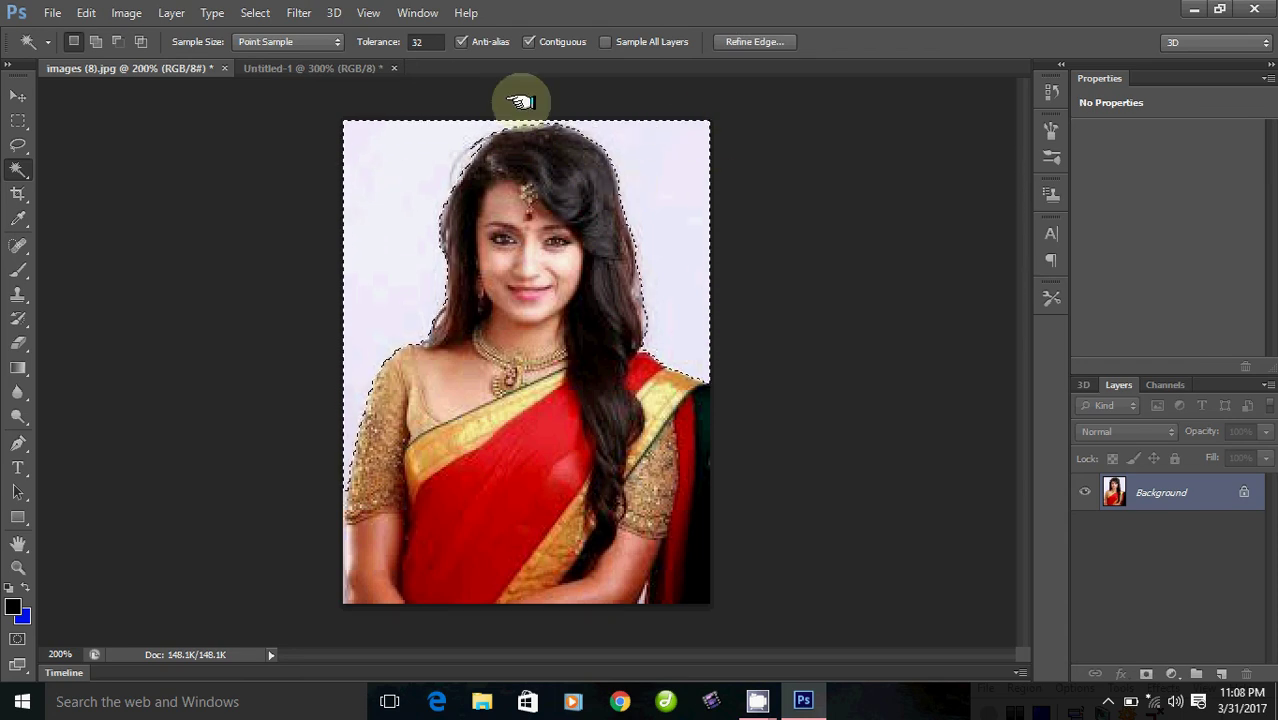
left_click(344, 550)
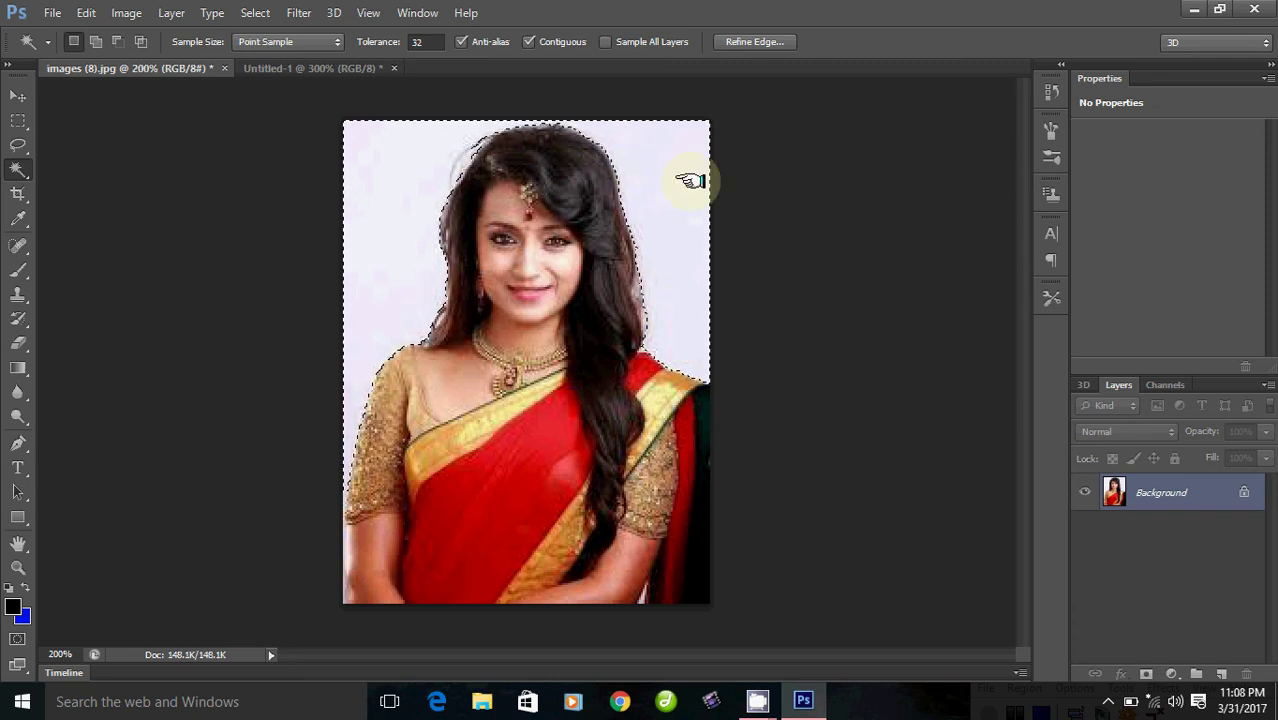
Step: Fill the selected background with blue, deselect, then undo both steps
left_click(86, 12)
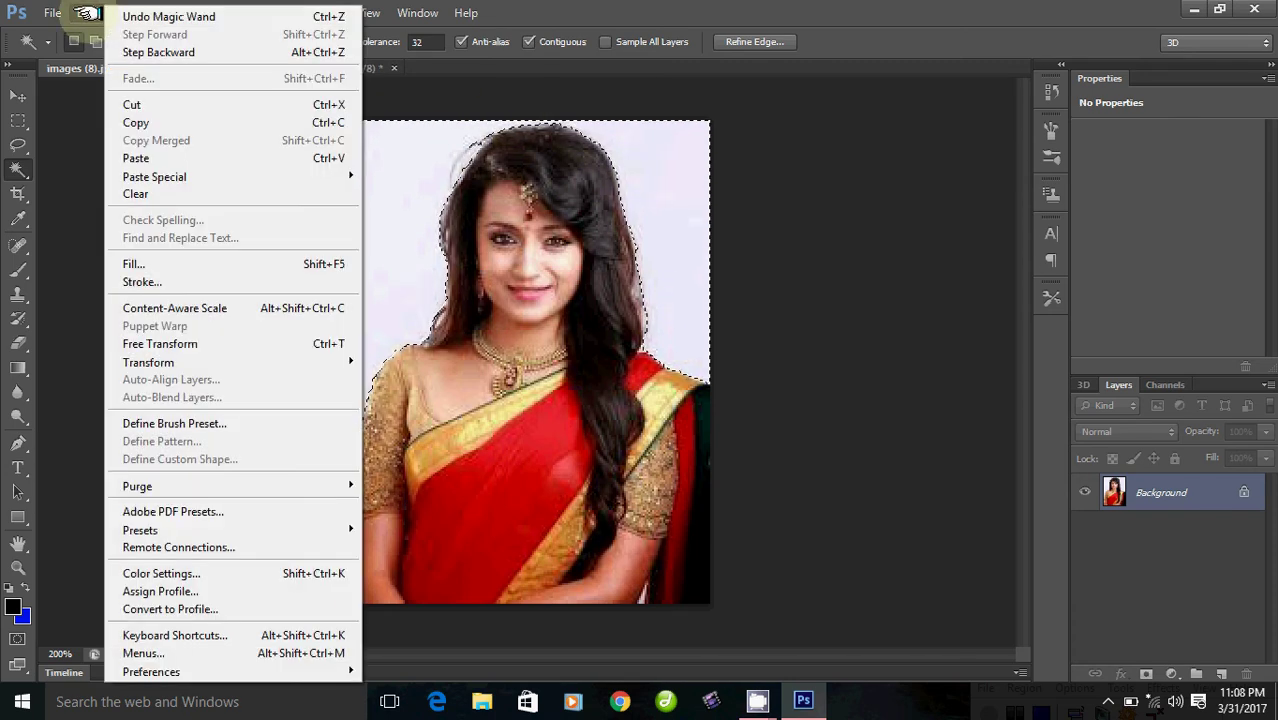
left_click(150, 264)
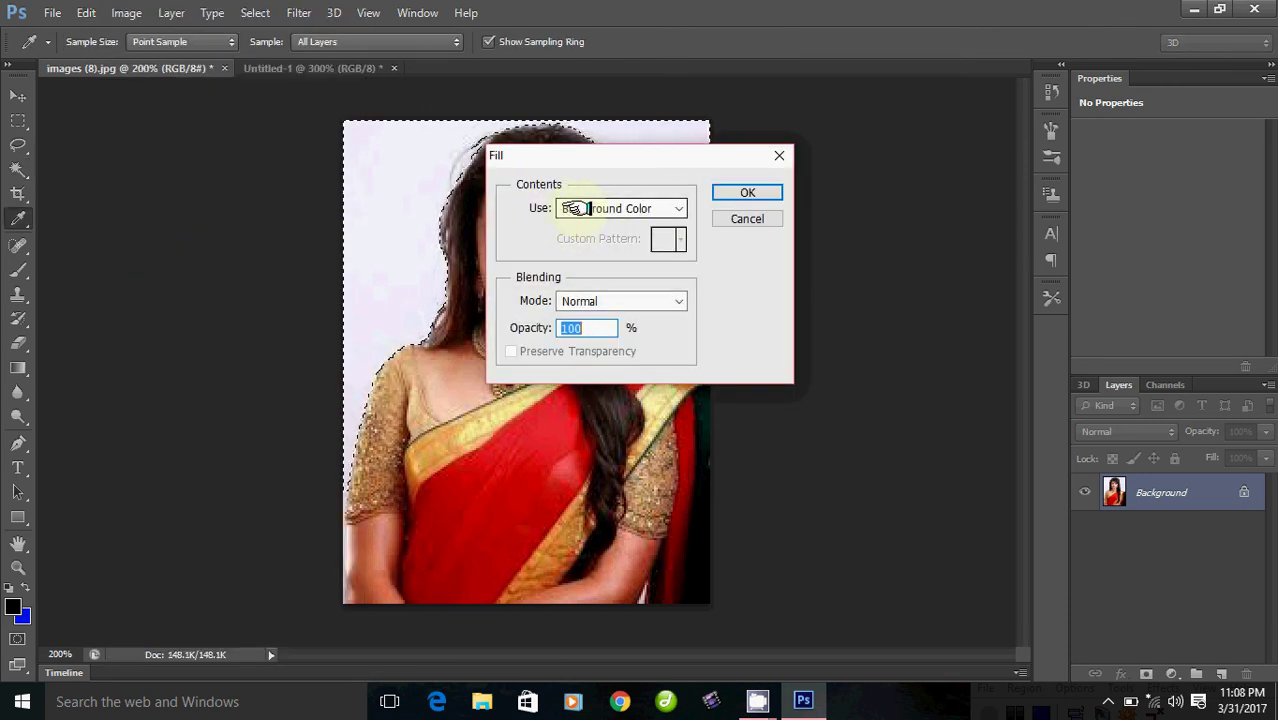
left_click(748, 192)
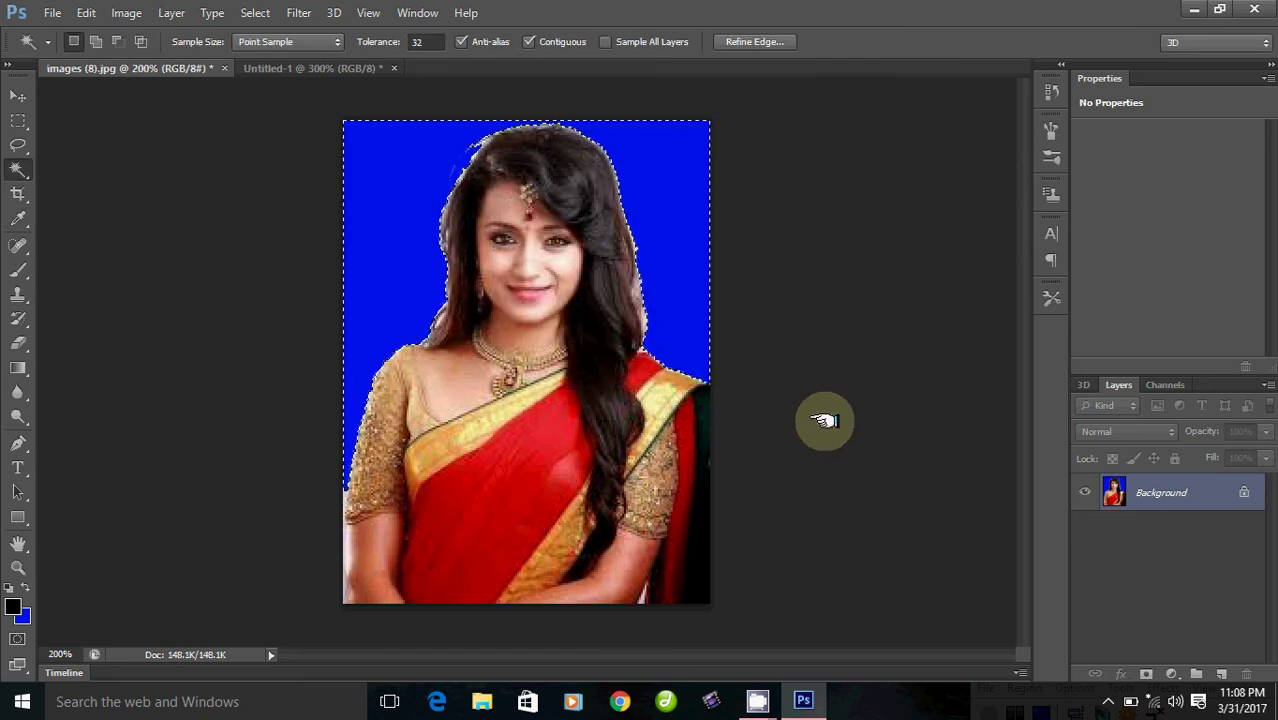
key("ctrl+d")
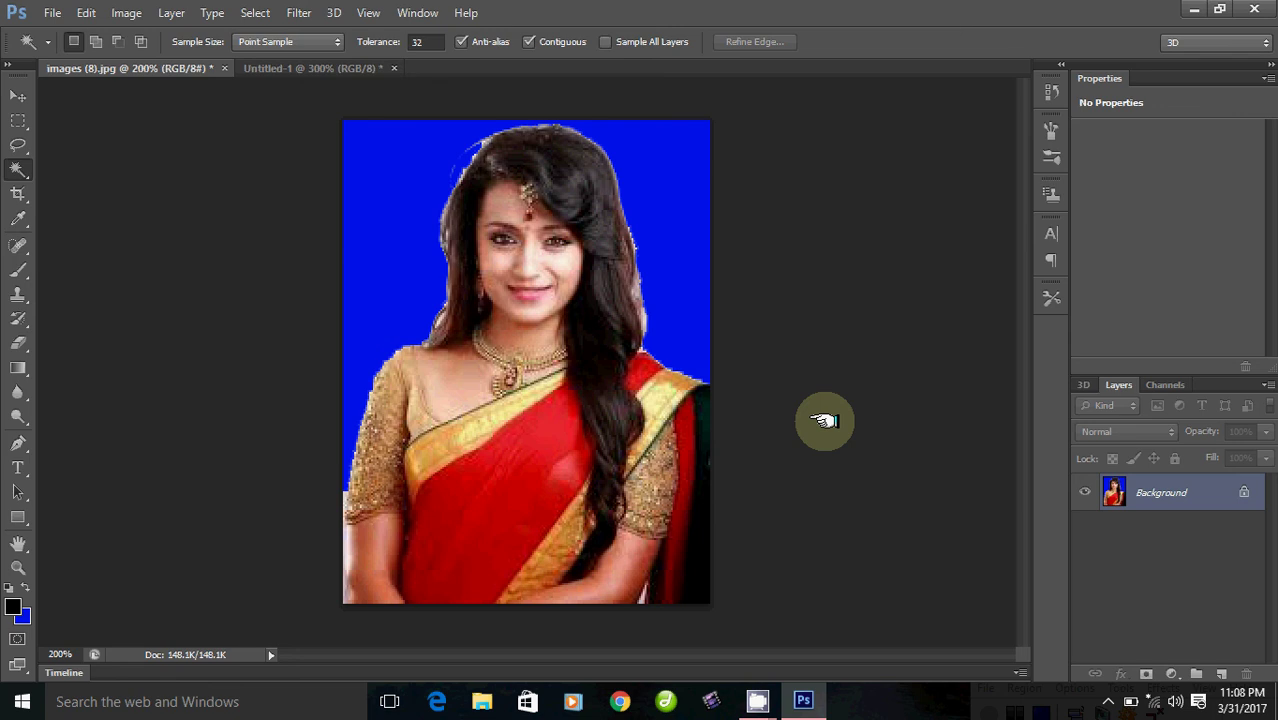
key("ctrl+alt+z")
key("ctrl+alt+z")
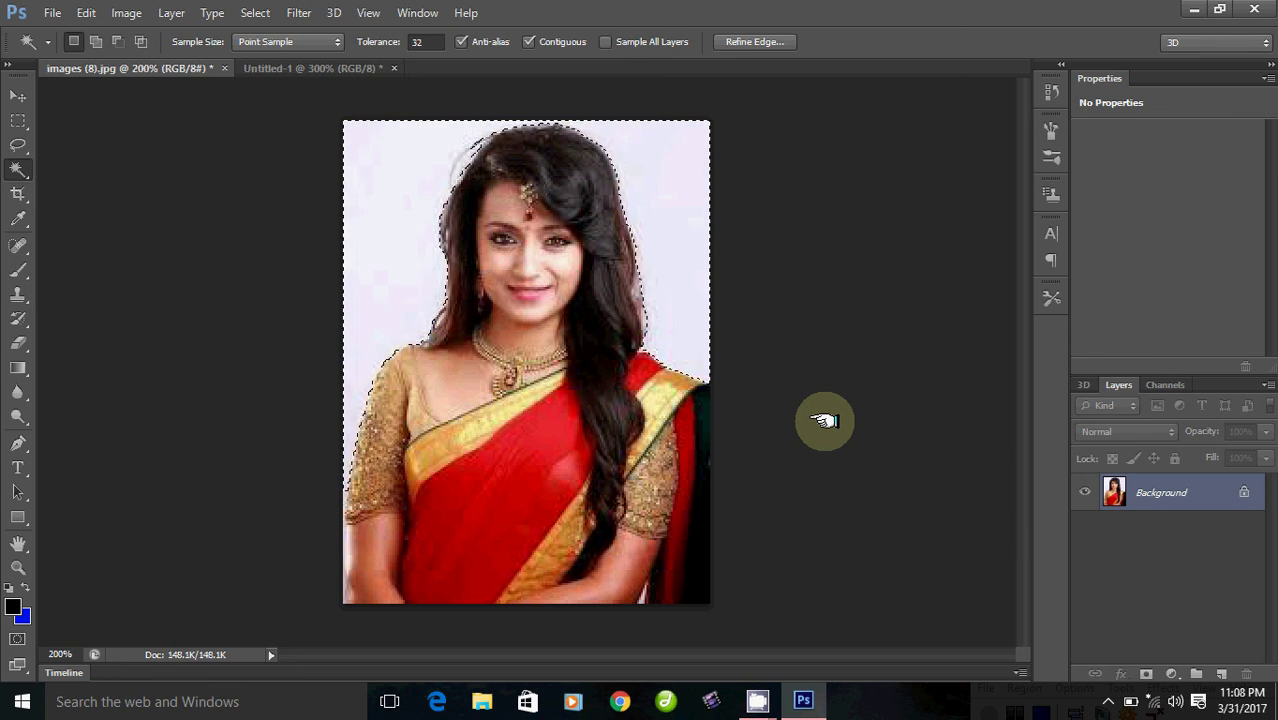
key("ctrl+alt+z")
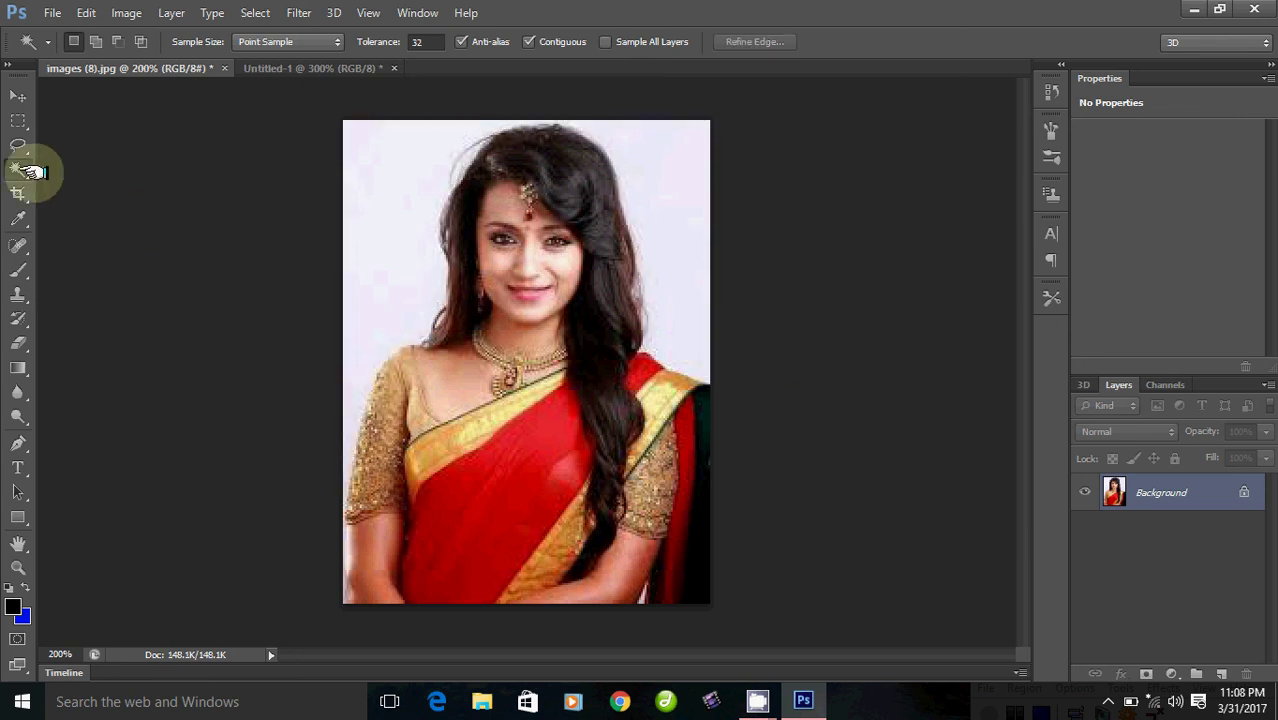
Step: Re-select the portrait's light background with the Magic Wand Tool
right_click(15, 171)
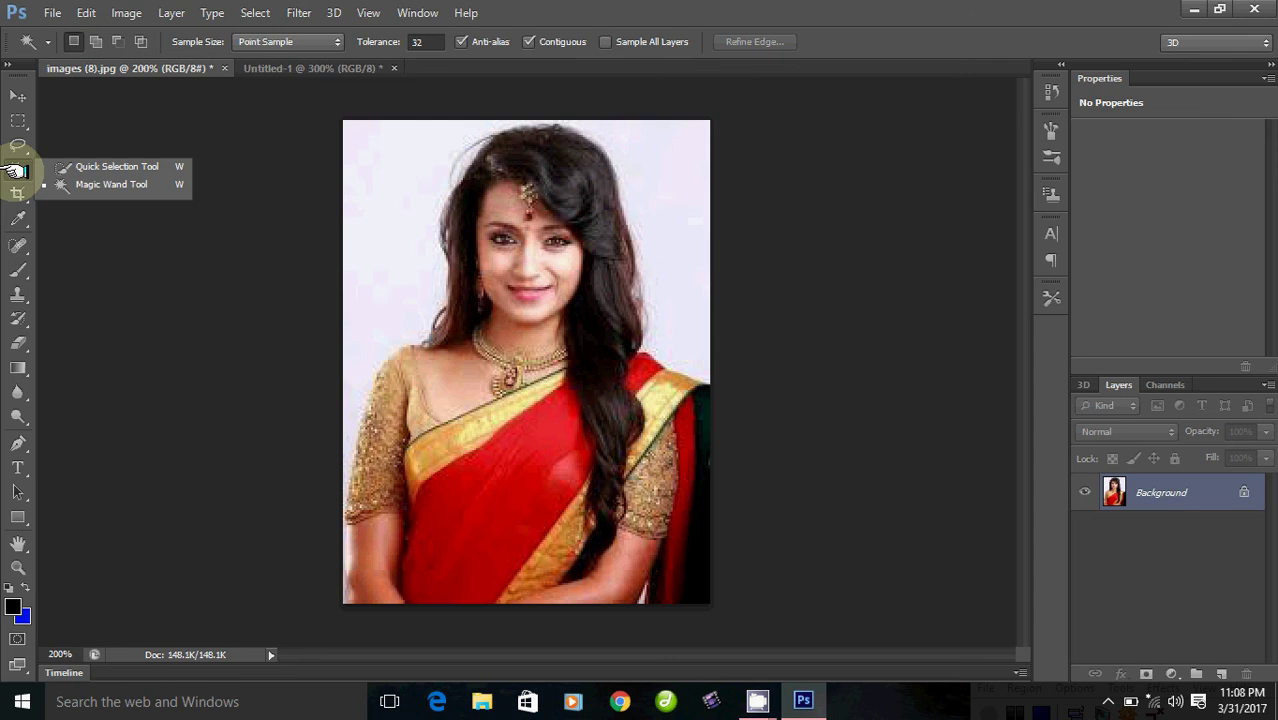
left_click(87, 184)
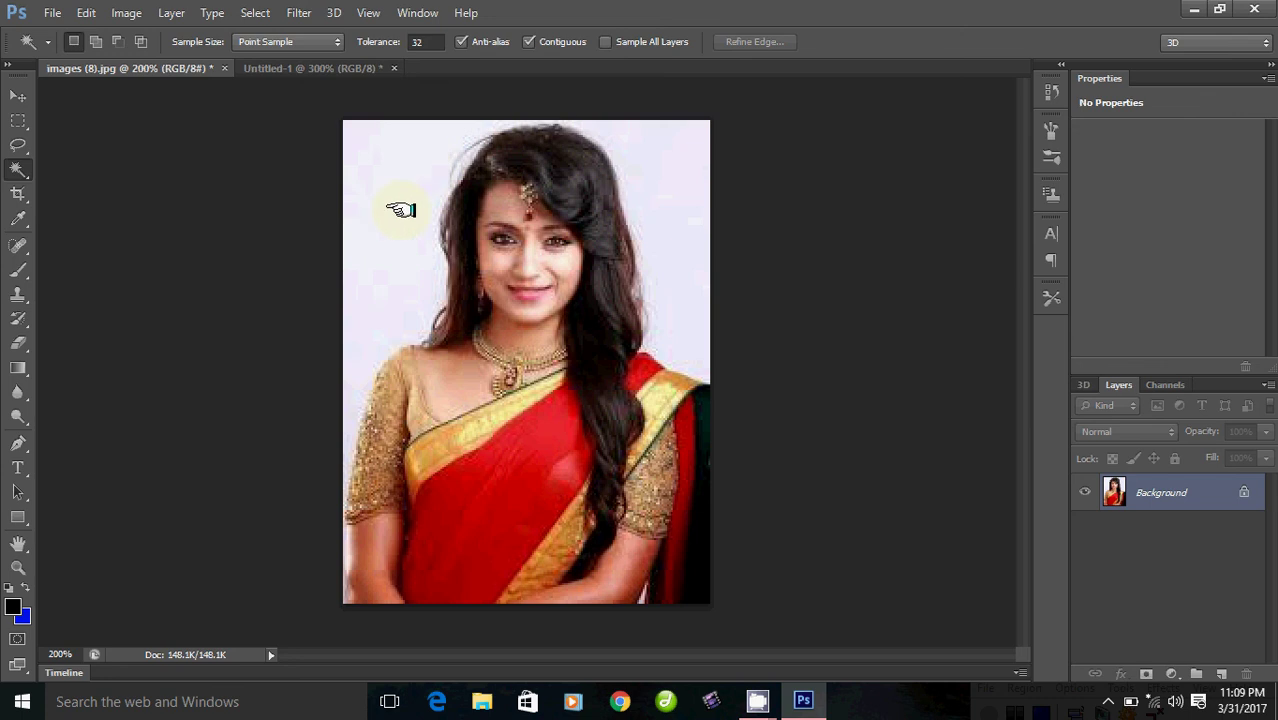
left_click(366, 172)
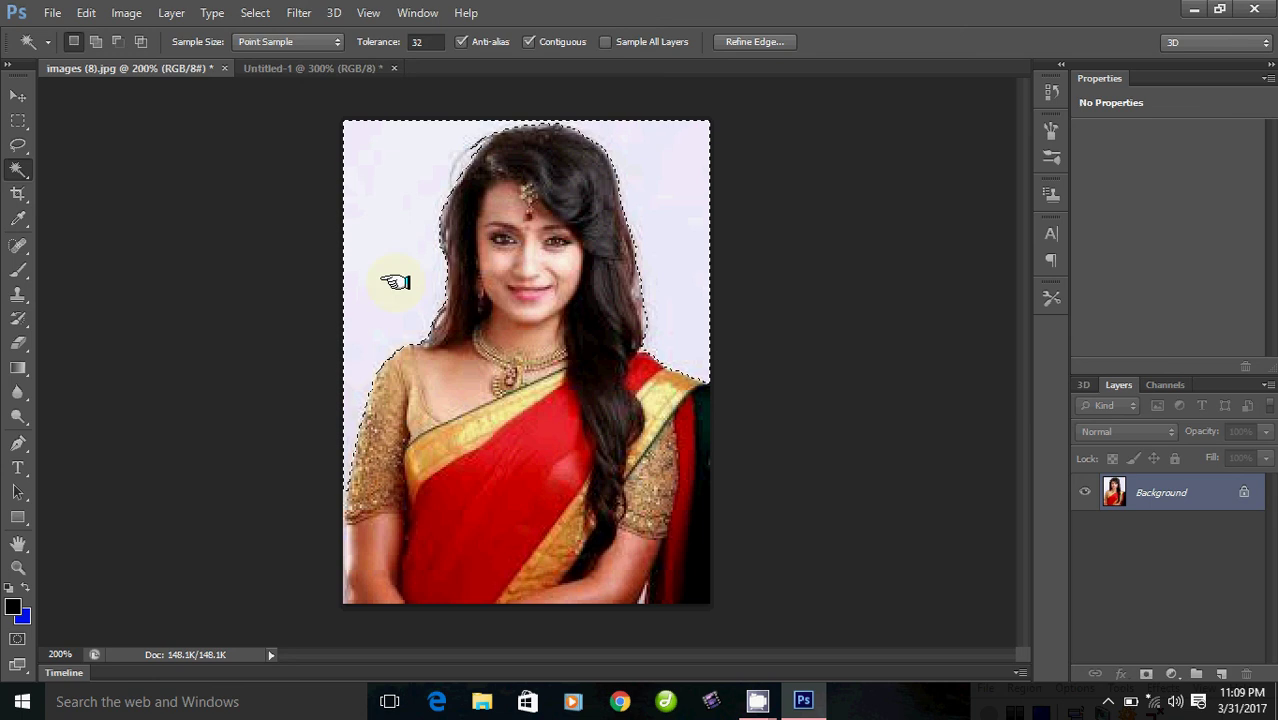
Step: Set the background colour to a fully saturated bright red
left_click(22, 614)
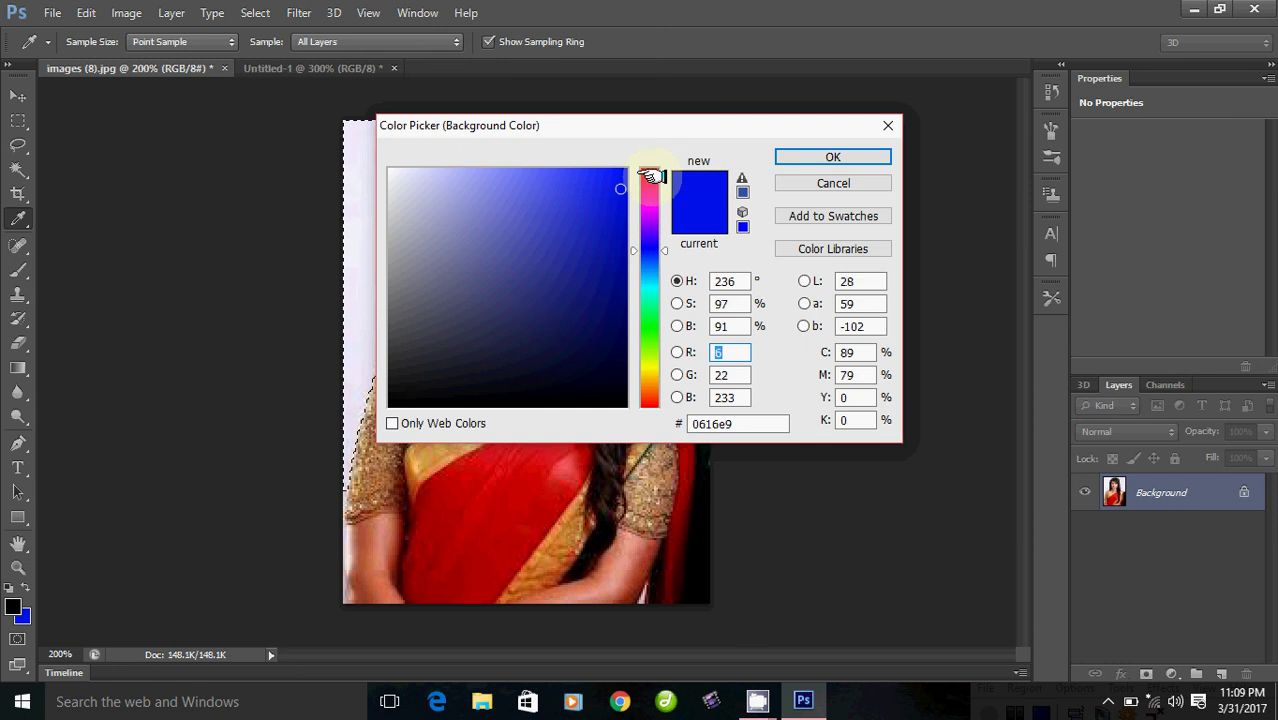
left_click(650, 172)
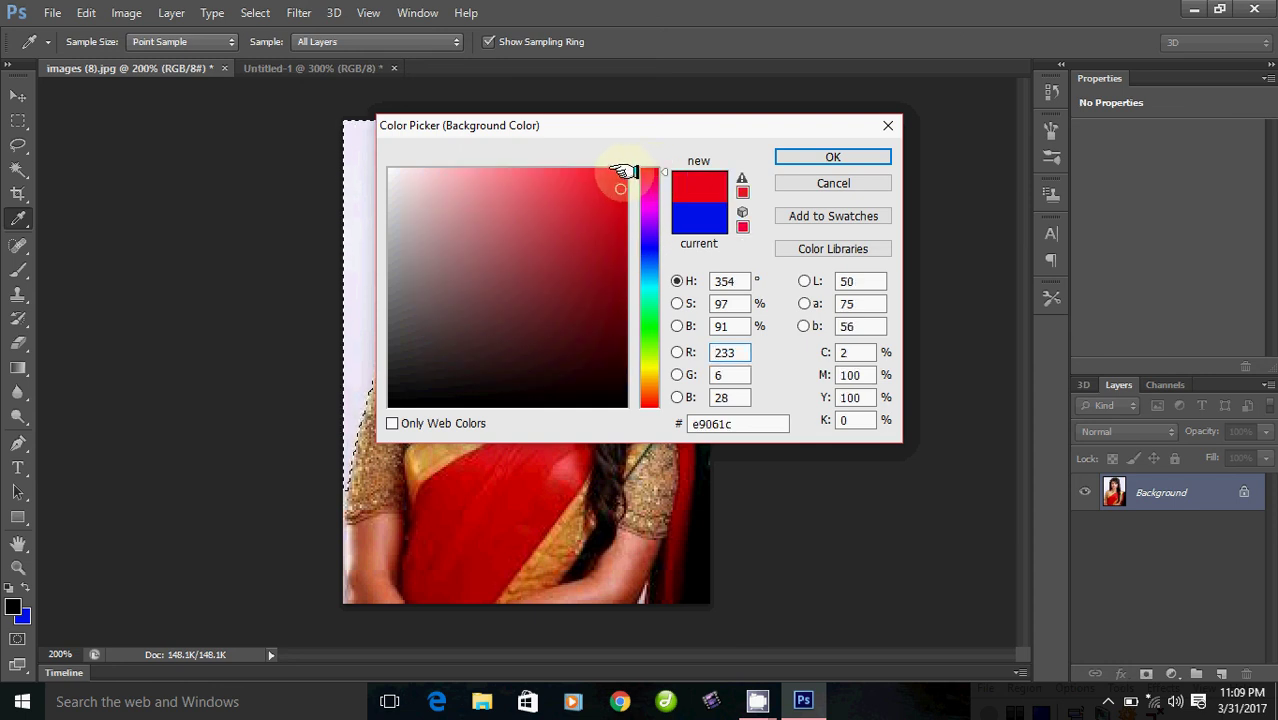
left_click(625, 172)
left_click(808, 155)
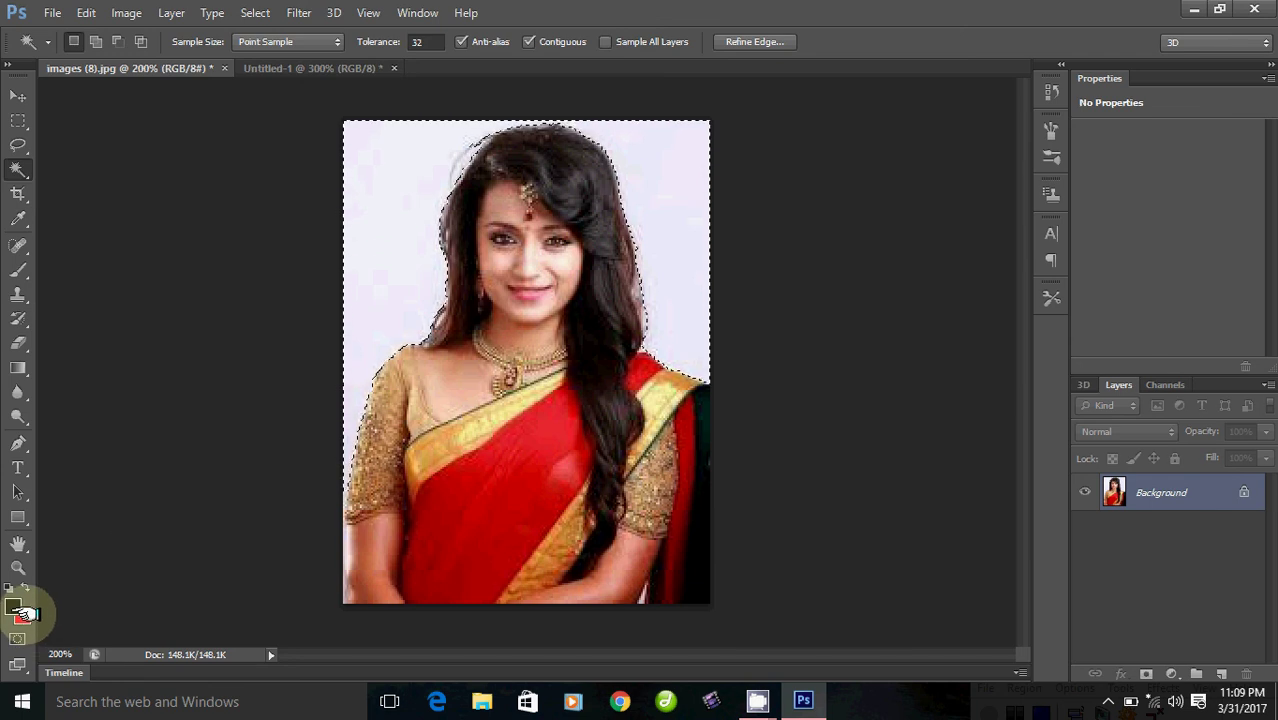
Step: Fill the selected background with the red background colour and deselect
left_click(86, 12)
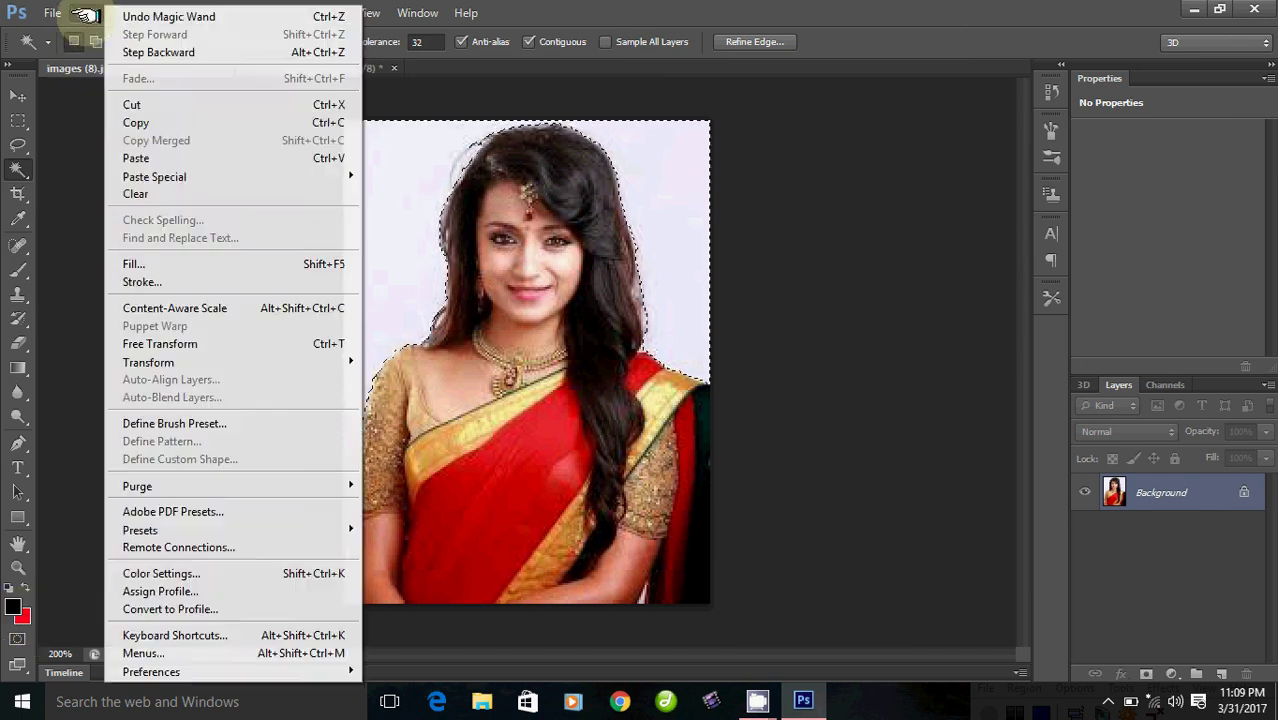
left_click(140, 264)
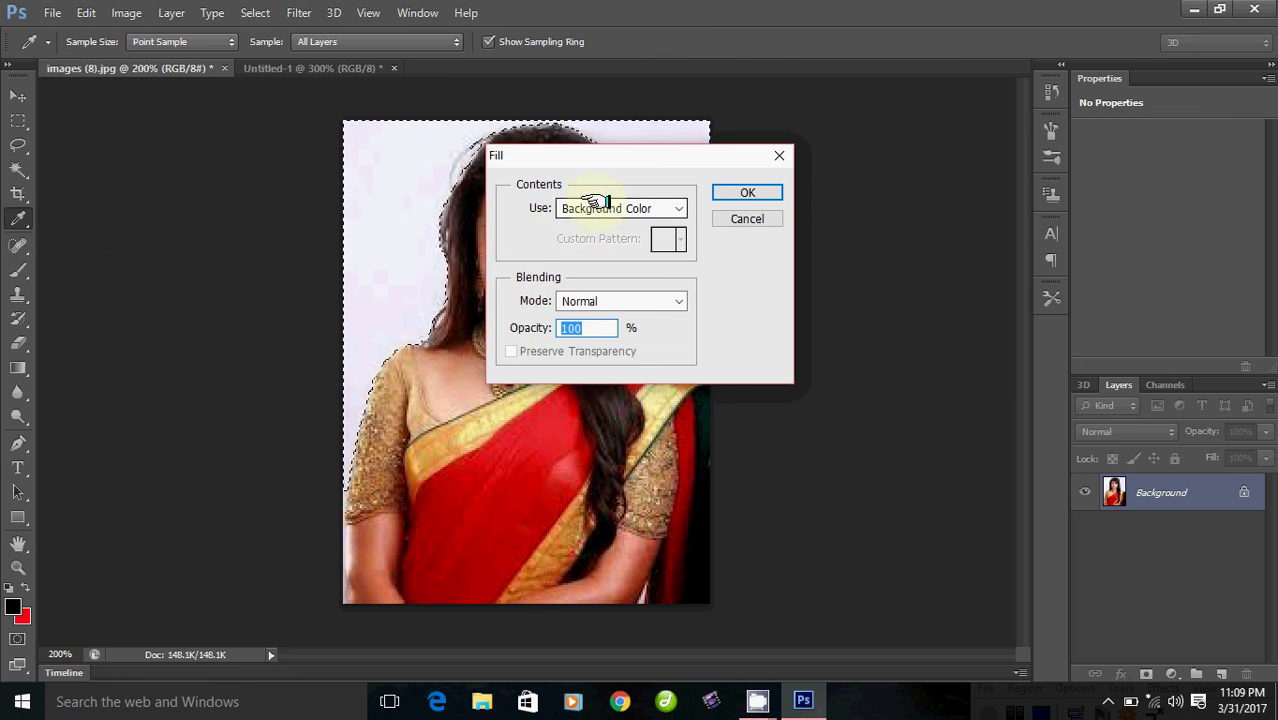
left_click(745, 193)
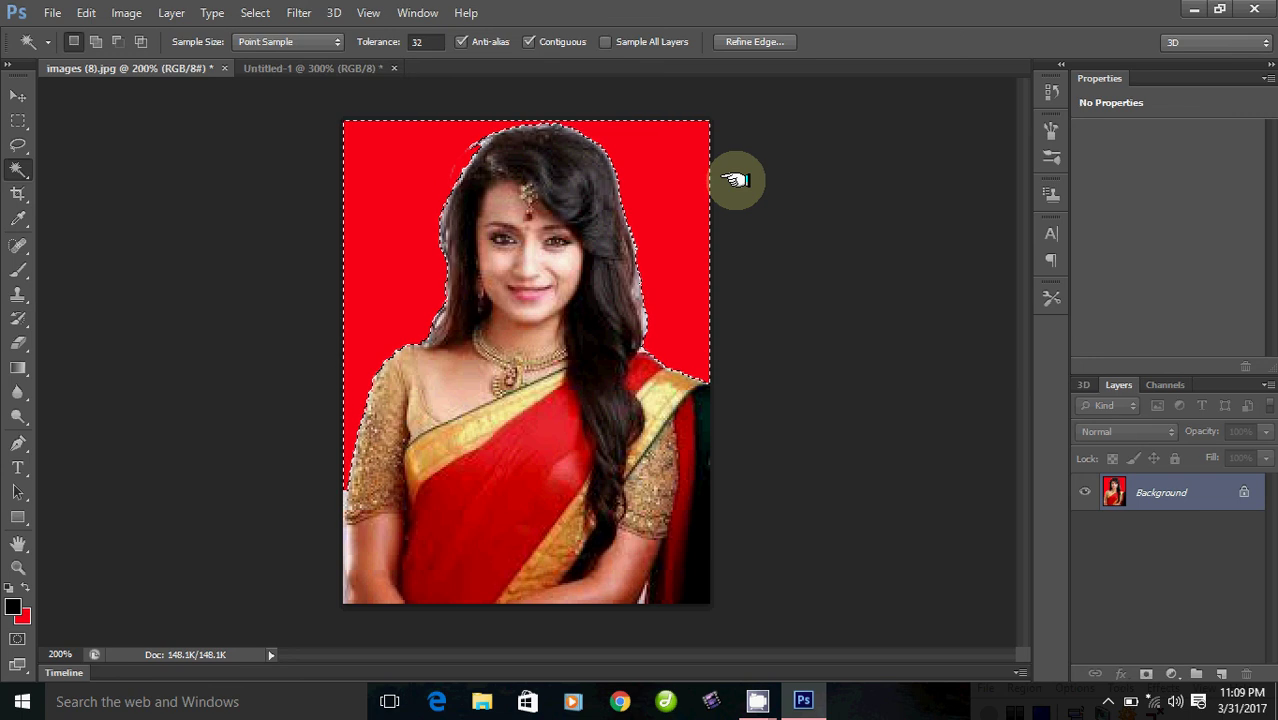
key("ctrl+d")
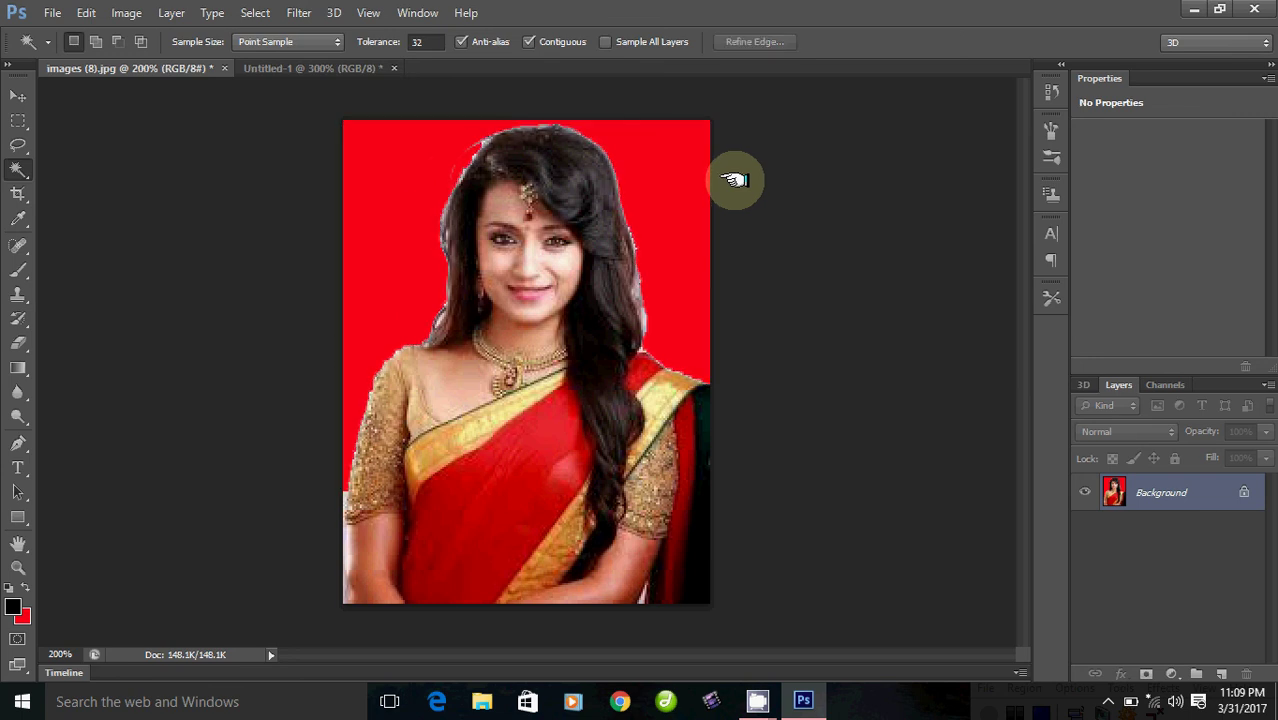